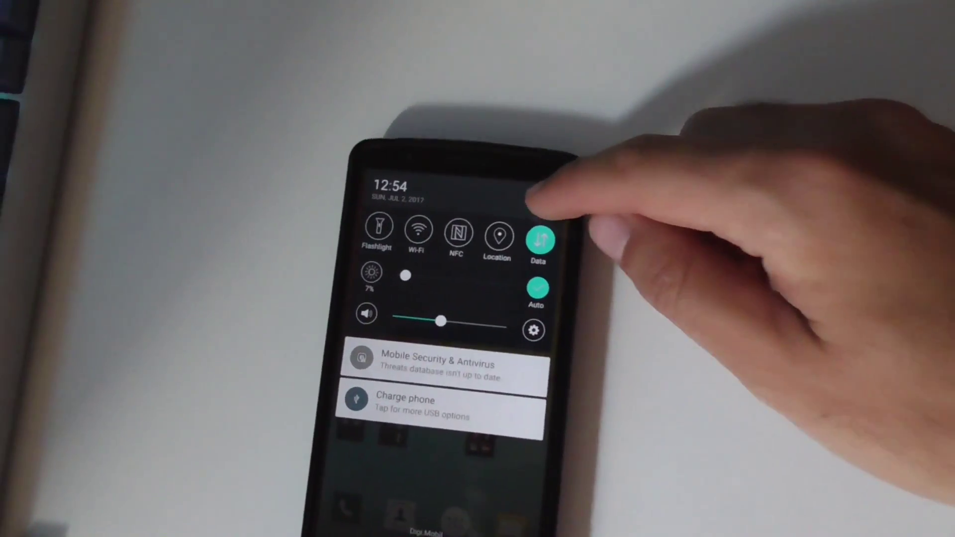
# Step: Open the full Settings app from the gear in the quick settings shade
pyautogui.click(534, 330)
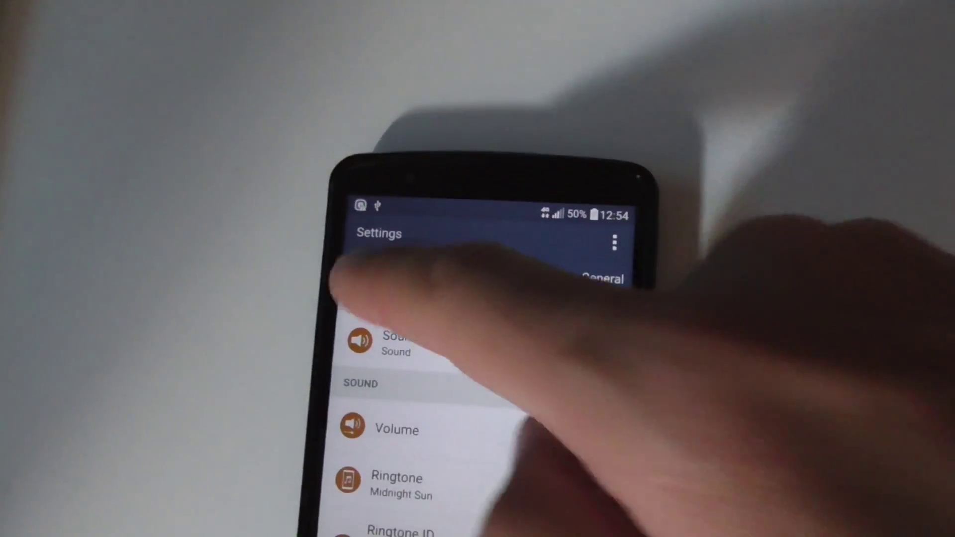
# Step: Return to the Networks tab in Settings and close the extra view options menu
pyautogui.click(347, 283)
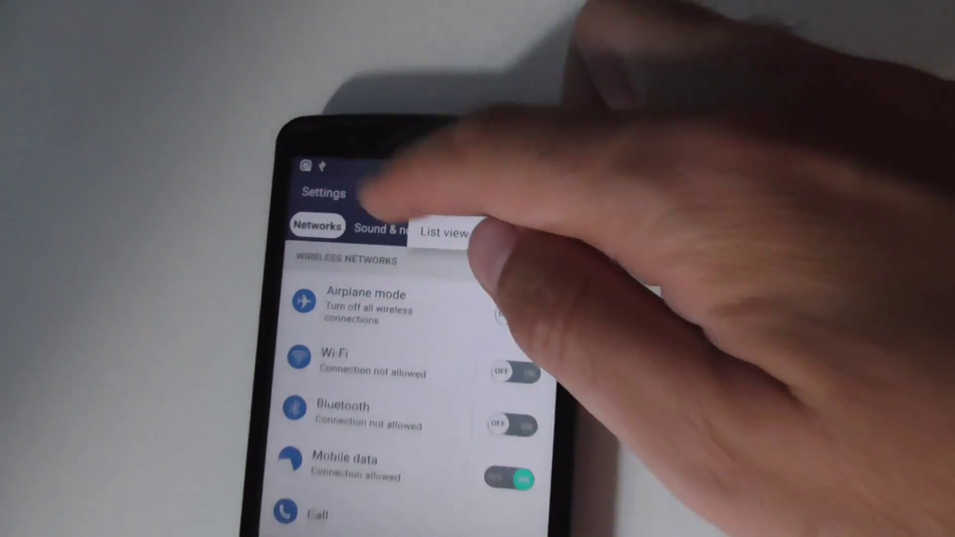
pyautogui.click(246, 224)
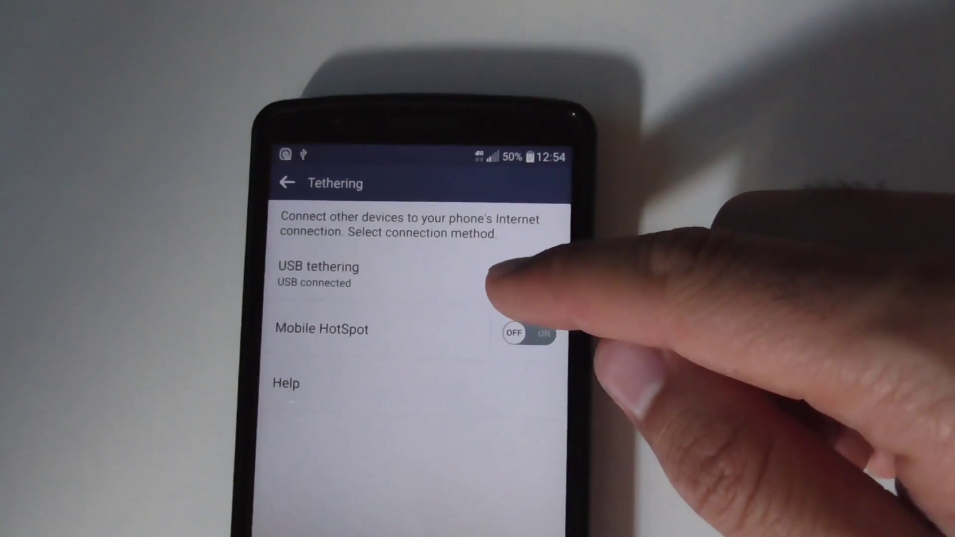
# Step: Switch USB tethering on and get through the first-time-use dialog and introduction pages
pyautogui.click(526, 273)
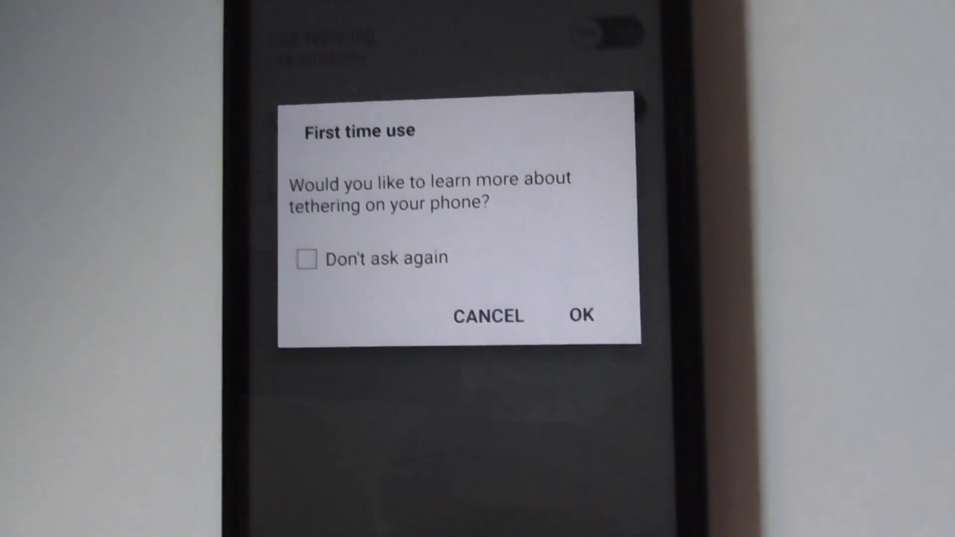
pyautogui.click(590, 303)
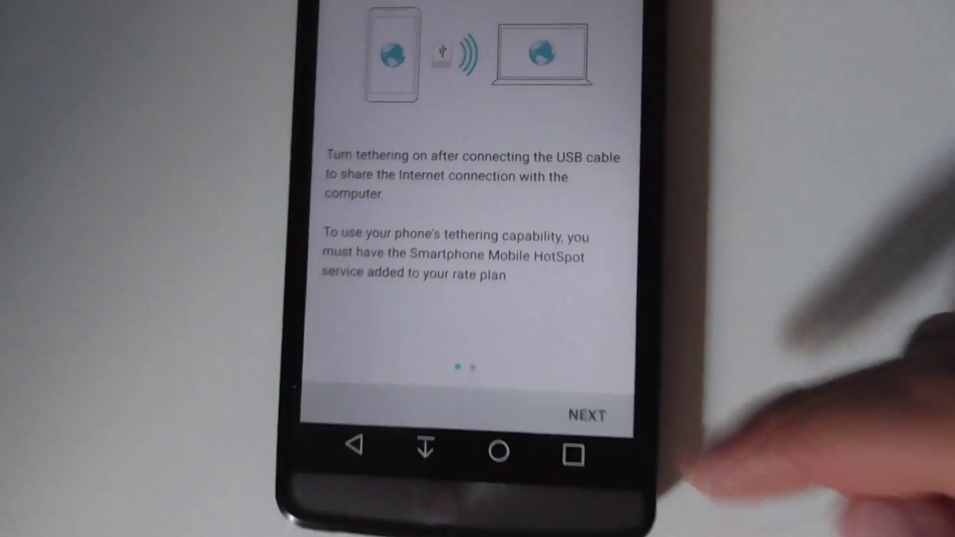
pyautogui.click(587, 414)
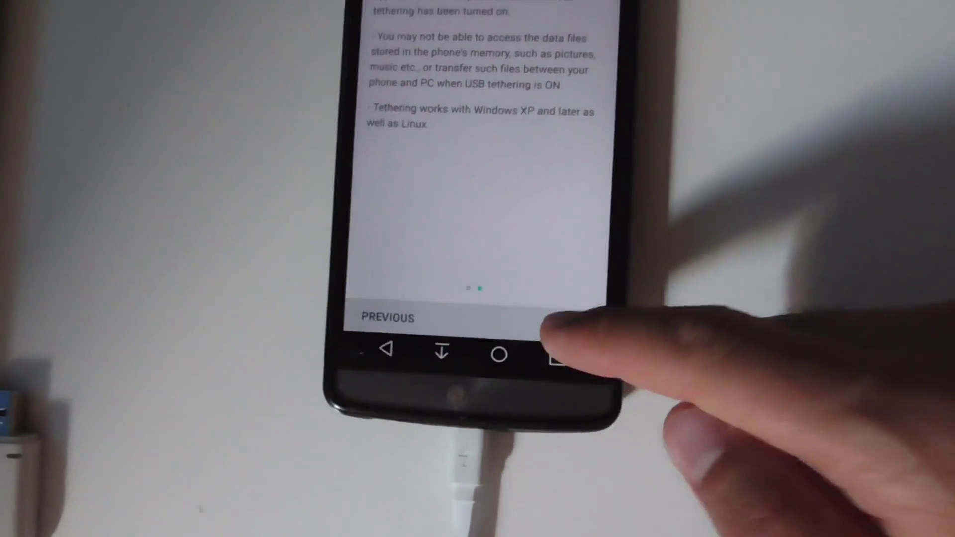
pyautogui.click(552, 362)
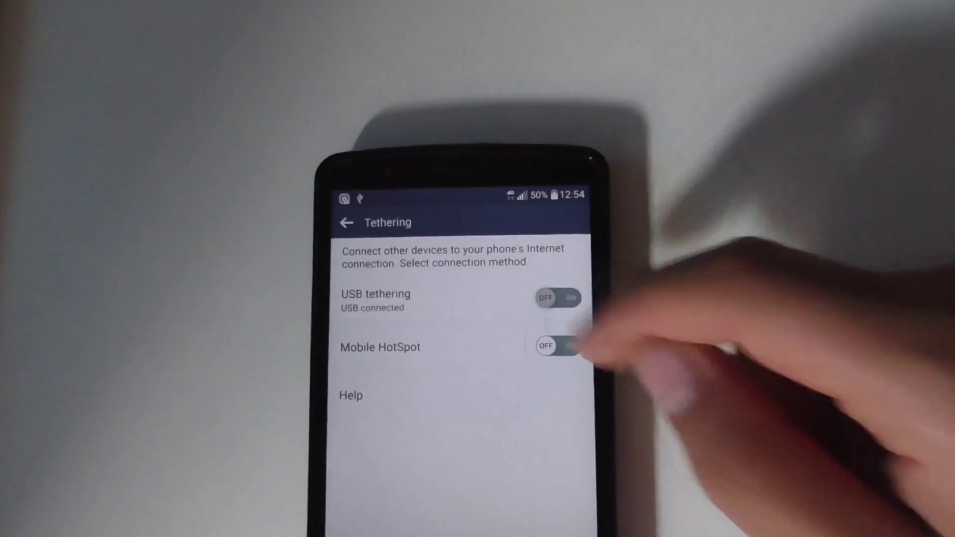
pyautogui.click(562, 93)
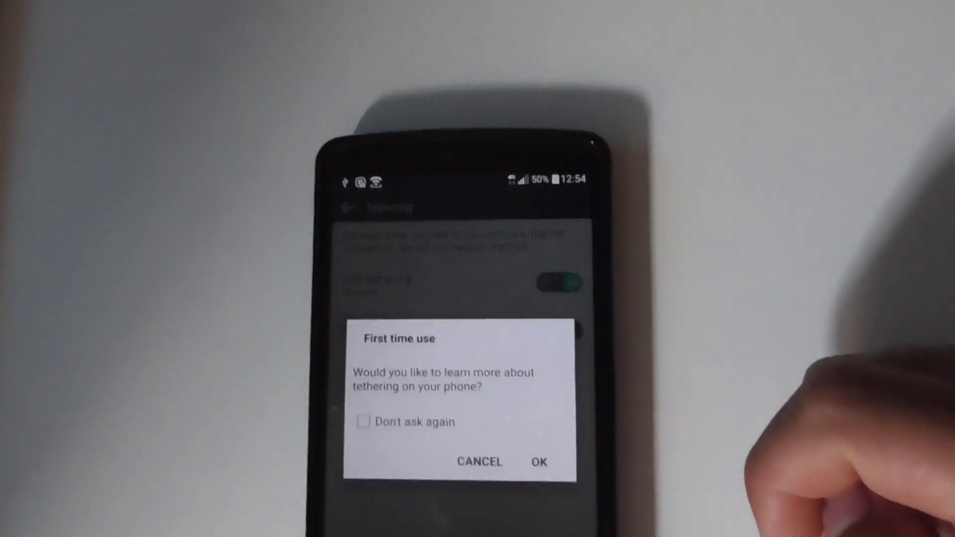
pyautogui.click(528, 335)
pyautogui.click(535, 404)
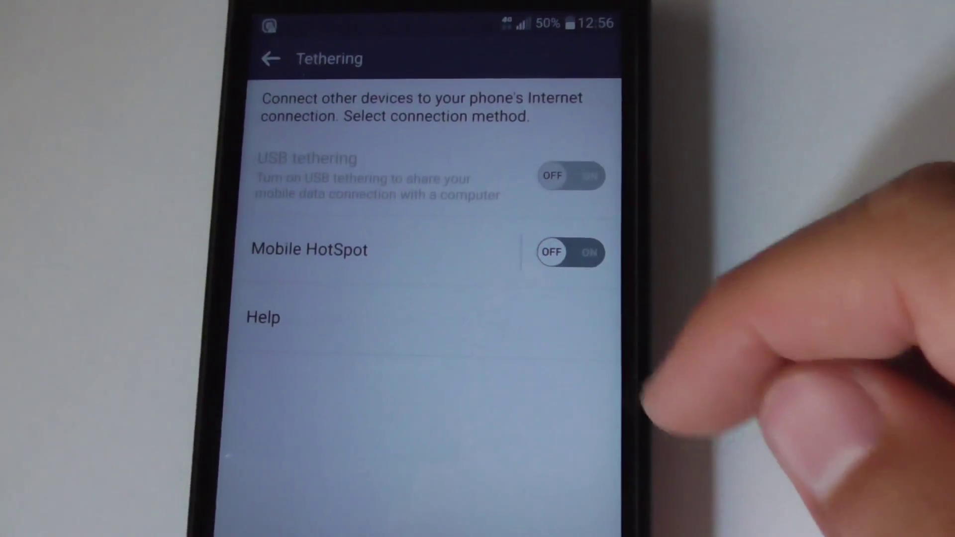
# Step: Switch on Mobile HotSpot 'G3 4735' and finish its first-time introduction
pyautogui.click(549, 263)
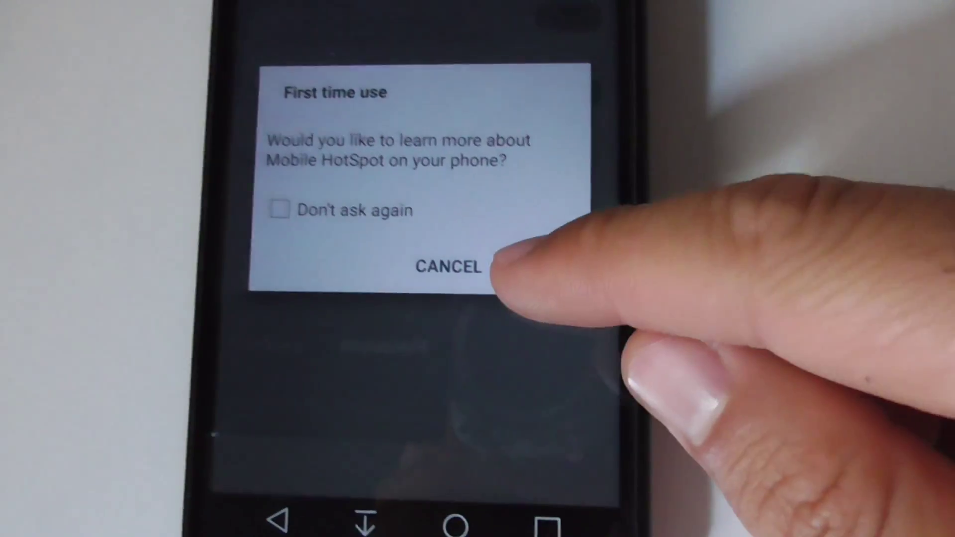
pyautogui.click(426, 358)
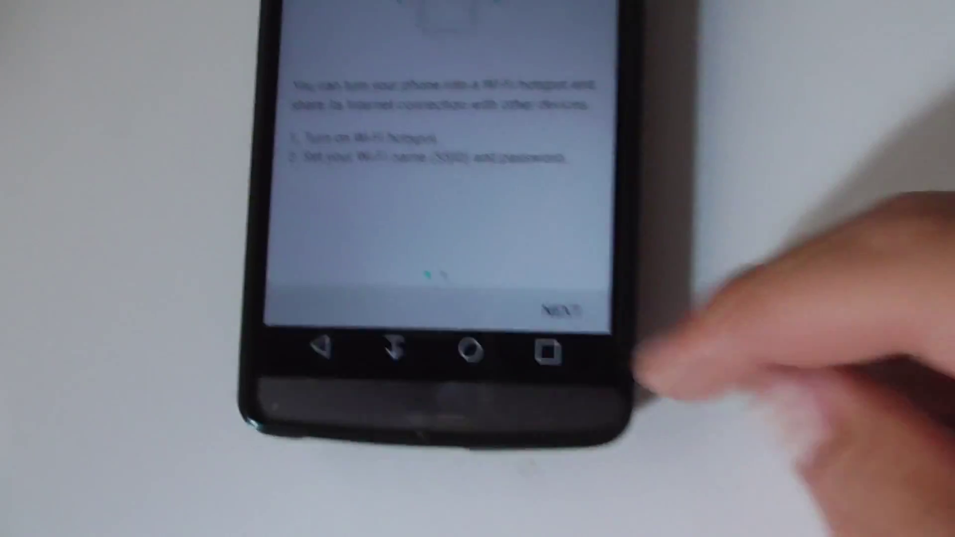
pyautogui.click(621, 480)
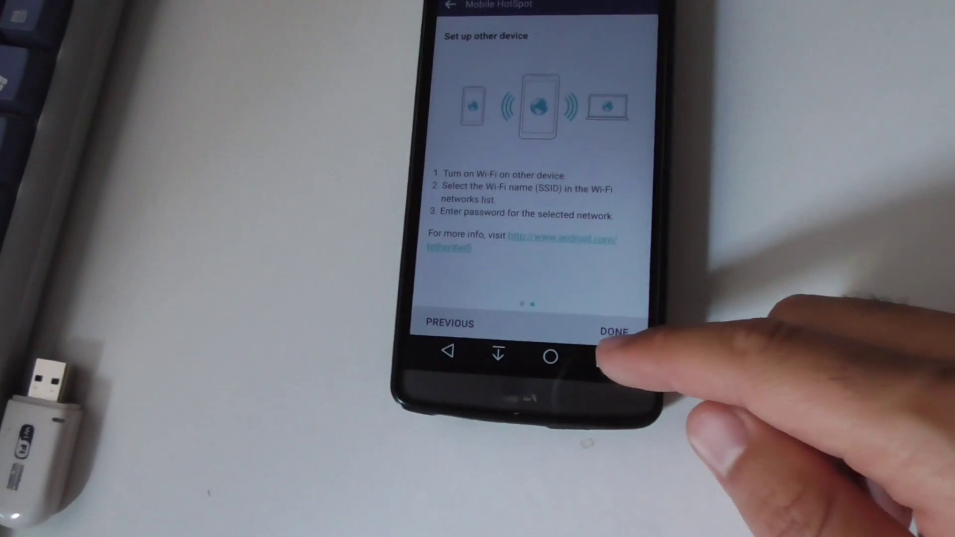
pyautogui.click(603, 358)
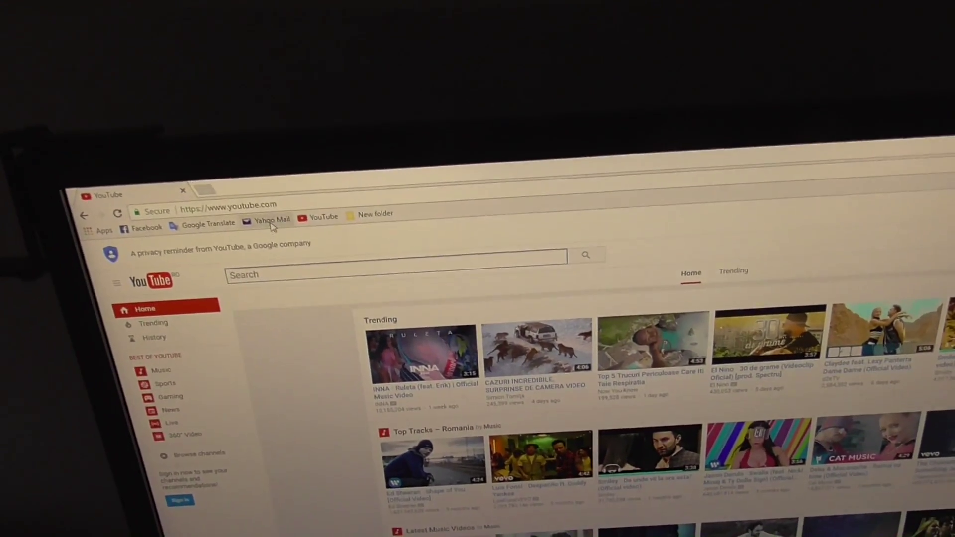
# Step: Open Yahoo Mail from the Chrome bookmarks bar to test the connection
pyautogui.click(285, 234)
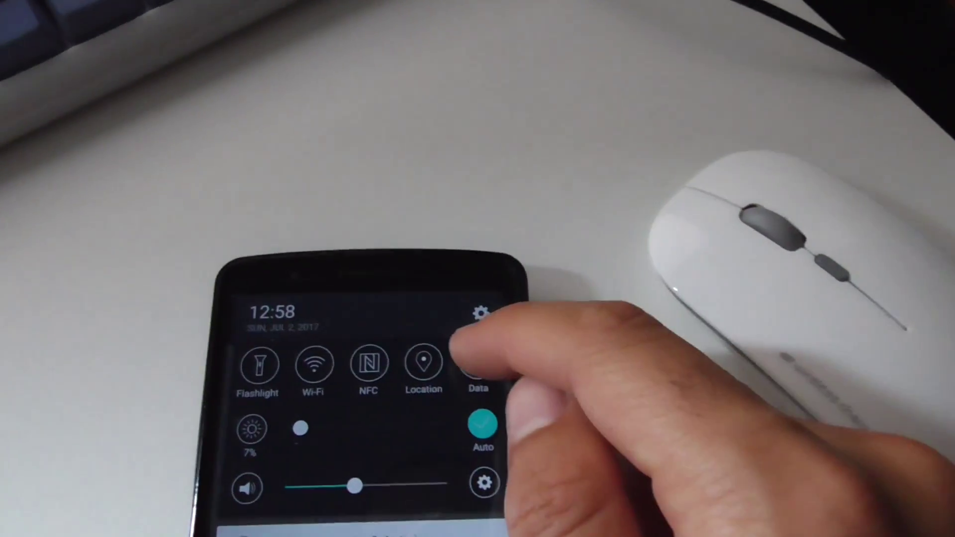
# Step: Enable the Data quick toggle and reopen Tethering from the Mobile HotSpot notification
pyautogui.click(477, 364)
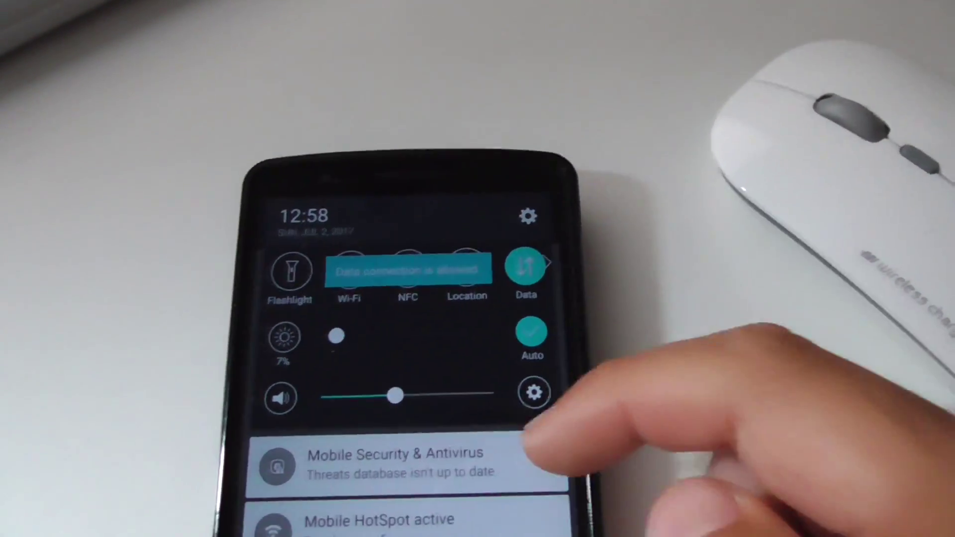
pyautogui.click(358, 530)
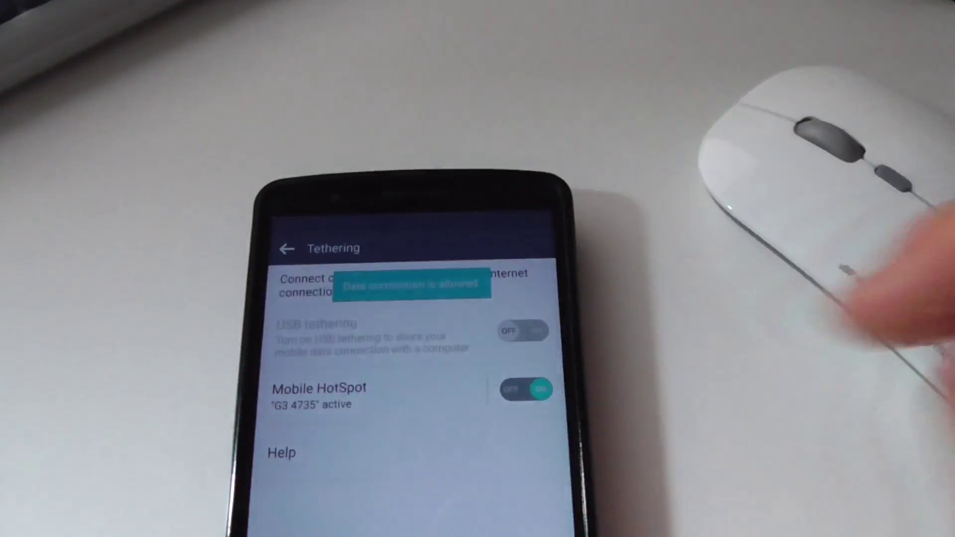